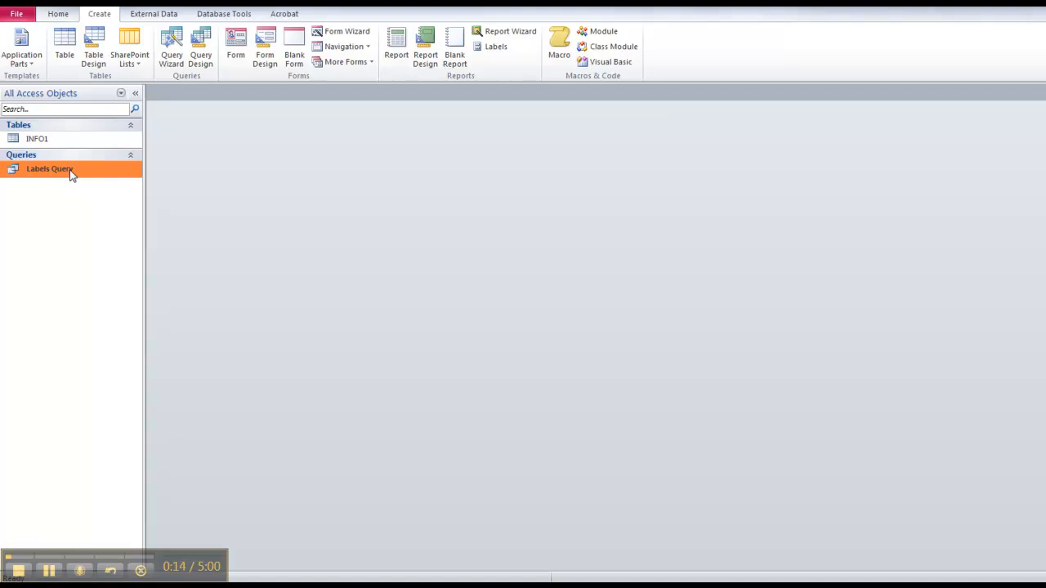
# Check the Labels Query data, then start INFO1 mailing labels with the default size and font.
pyautogui.doubleClick(70, 175)
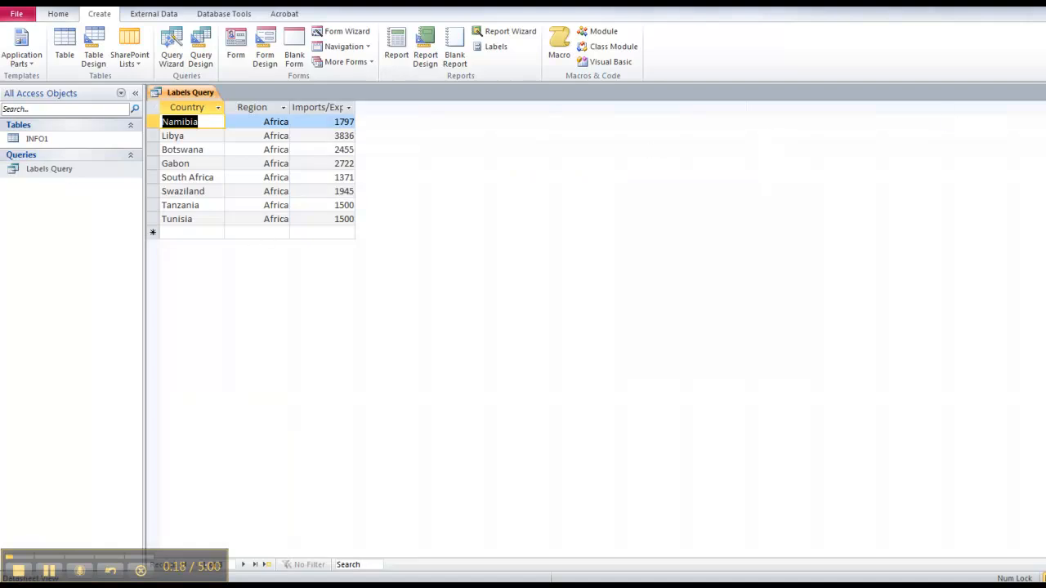
pyautogui.hotkey('ctrl', 'w')
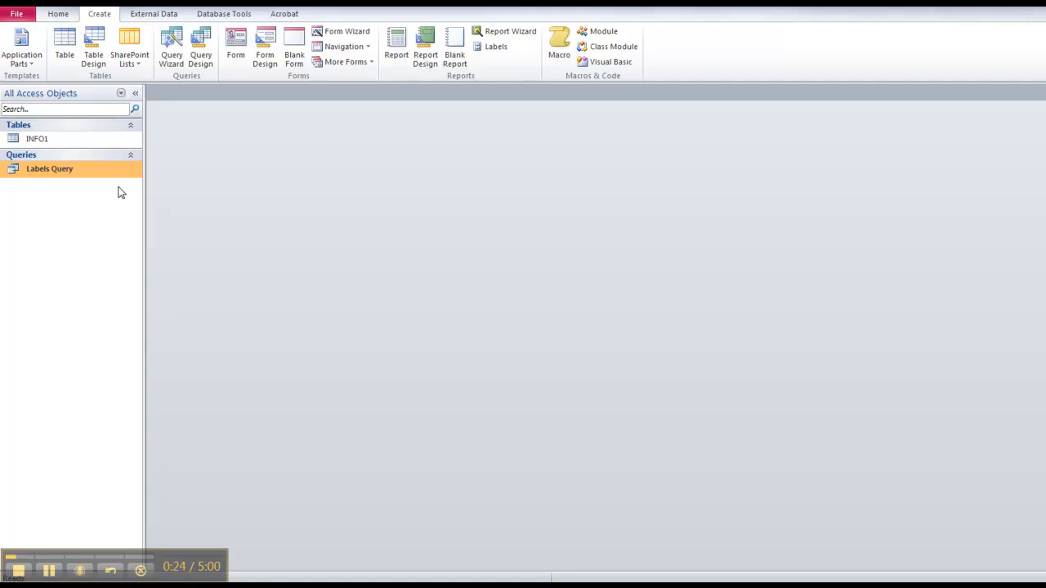
pyautogui.click(65, 139)
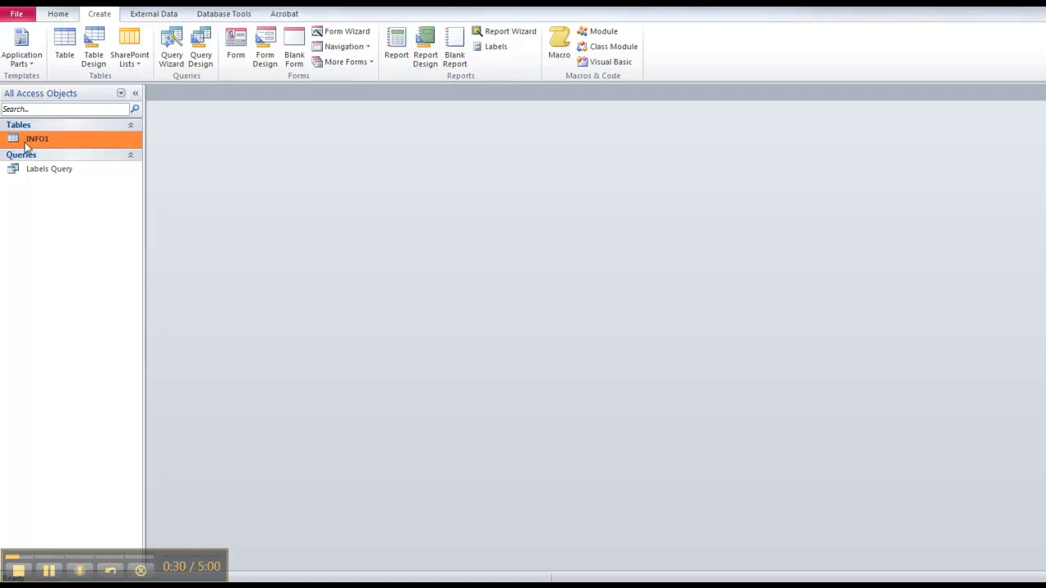
pyautogui.click(492, 47)
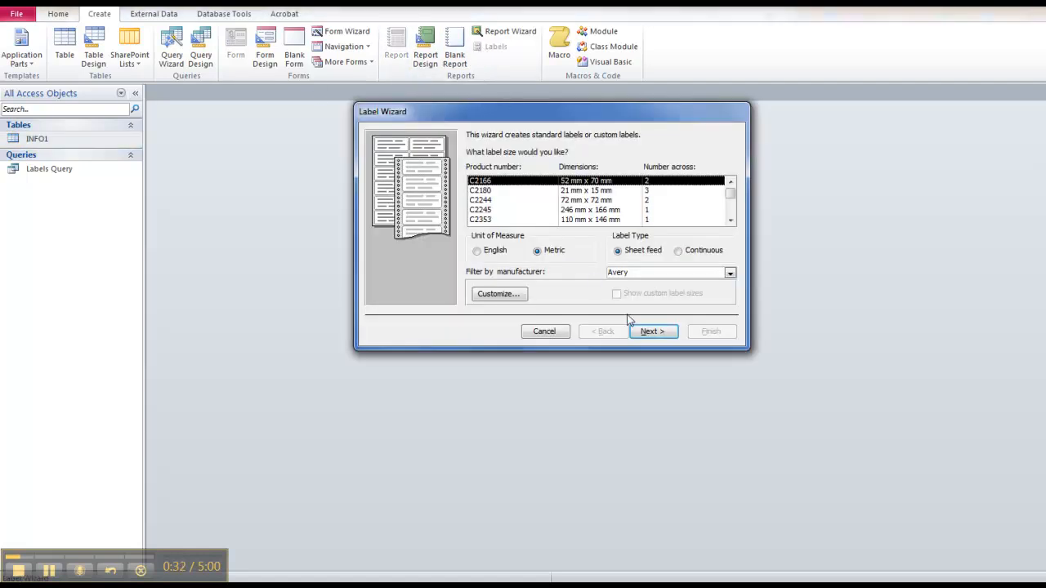
pyautogui.click(652, 333)
pyautogui.click(652, 333)
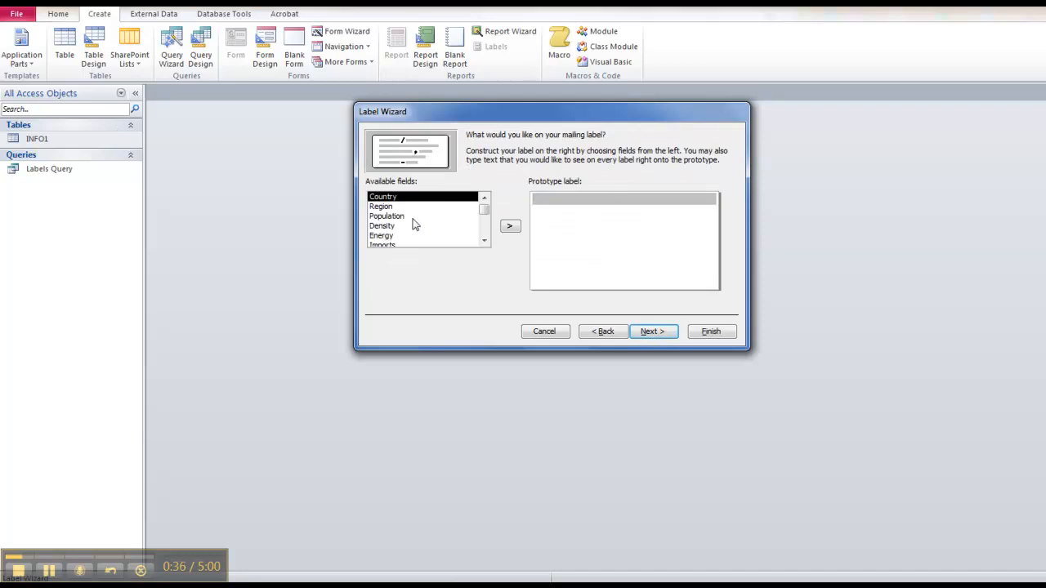
# Put Country, Region, Population and Density on separate label lines and finish to preview them.
pyautogui.click(510, 228)
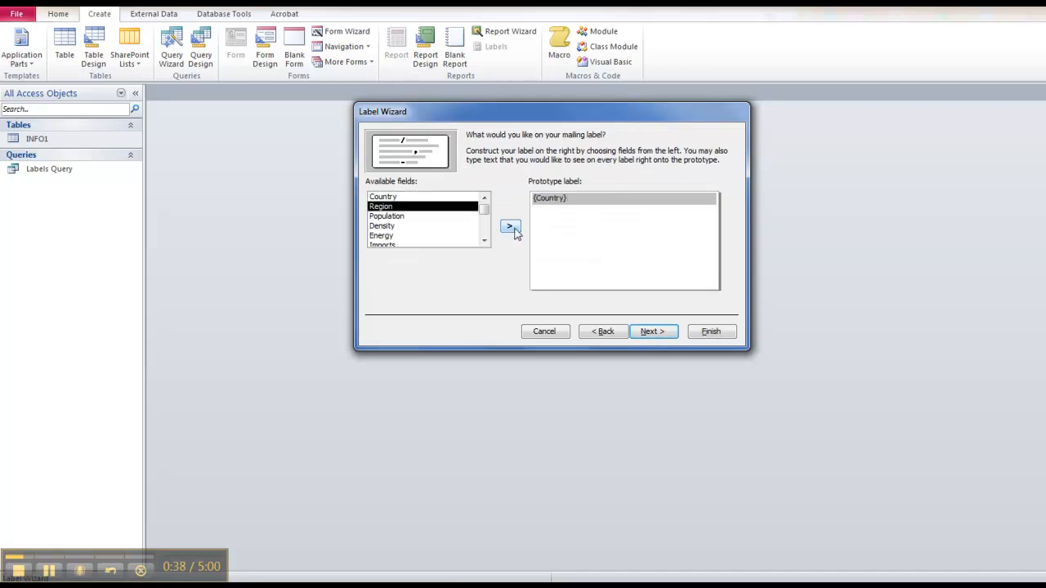
pyautogui.press('Return')
pyautogui.click(510, 228)
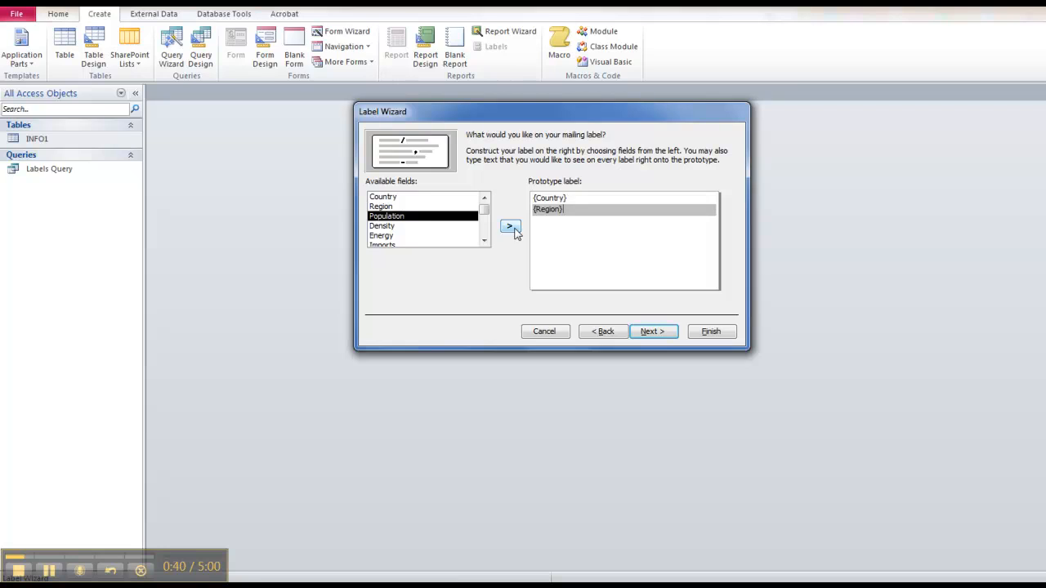
pyautogui.press('Return')
pyautogui.click(511, 228)
pyautogui.press('Return')
pyautogui.click(510, 228)
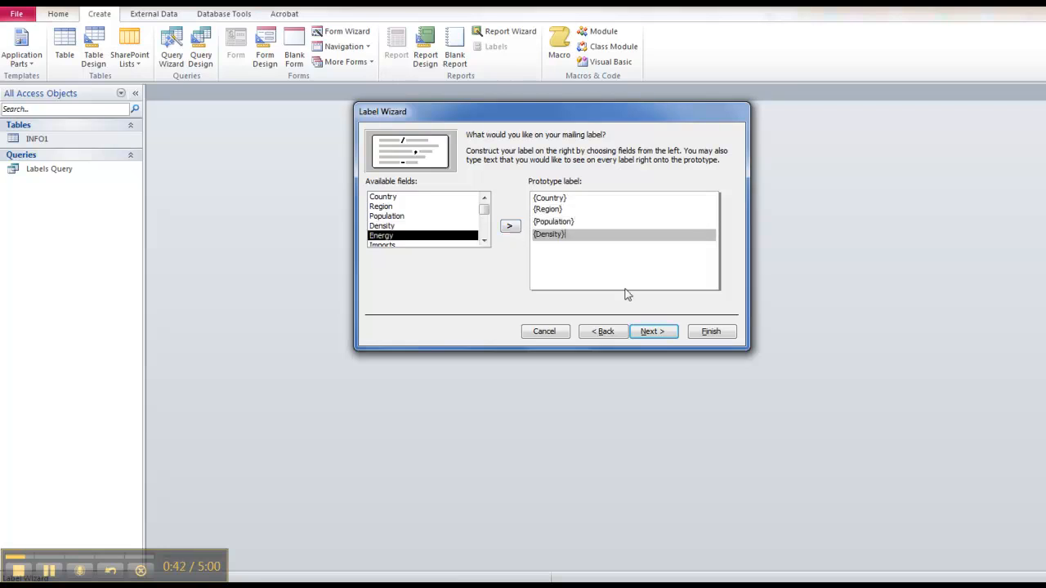
pyautogui.click(699, 332)
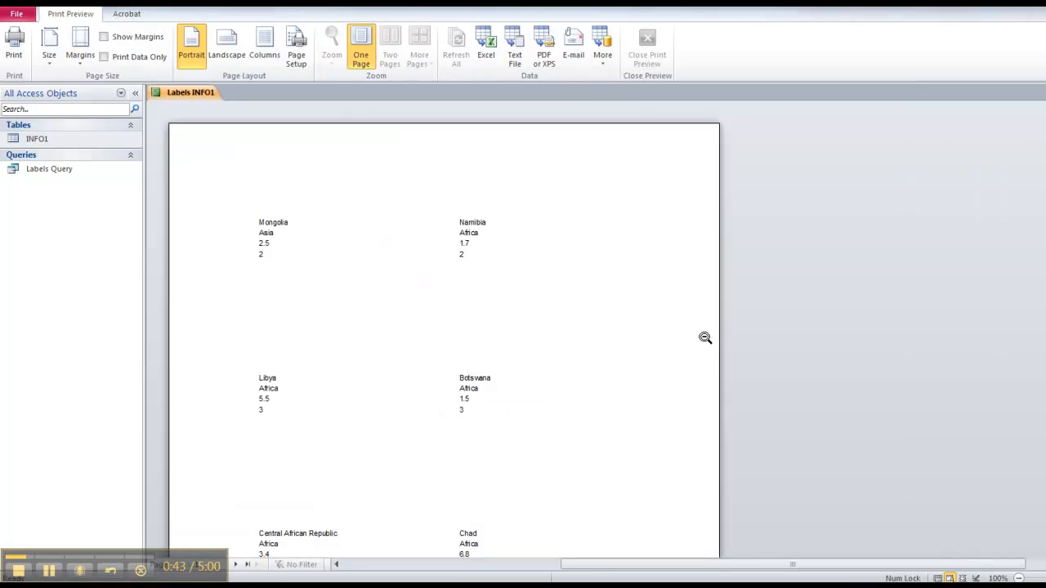
# Page through the INFO1 labels to the last preview page.
pyautogui.click(236, 567)
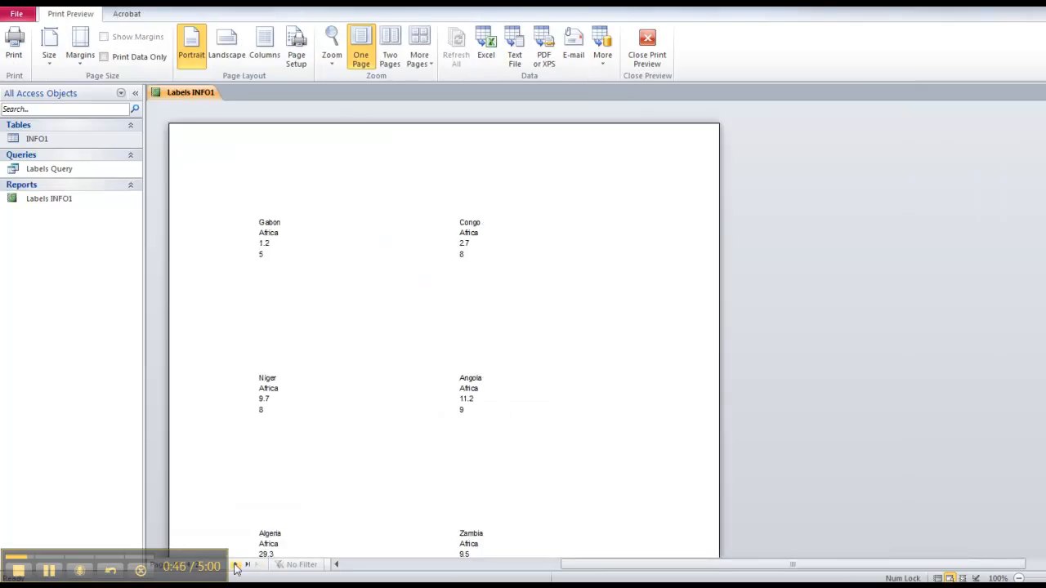
pyautogui.click(235, 567)
pyautogui.click(235, 567)
pyautogui.click(235, 567)
pyautogui.click(235, 567)
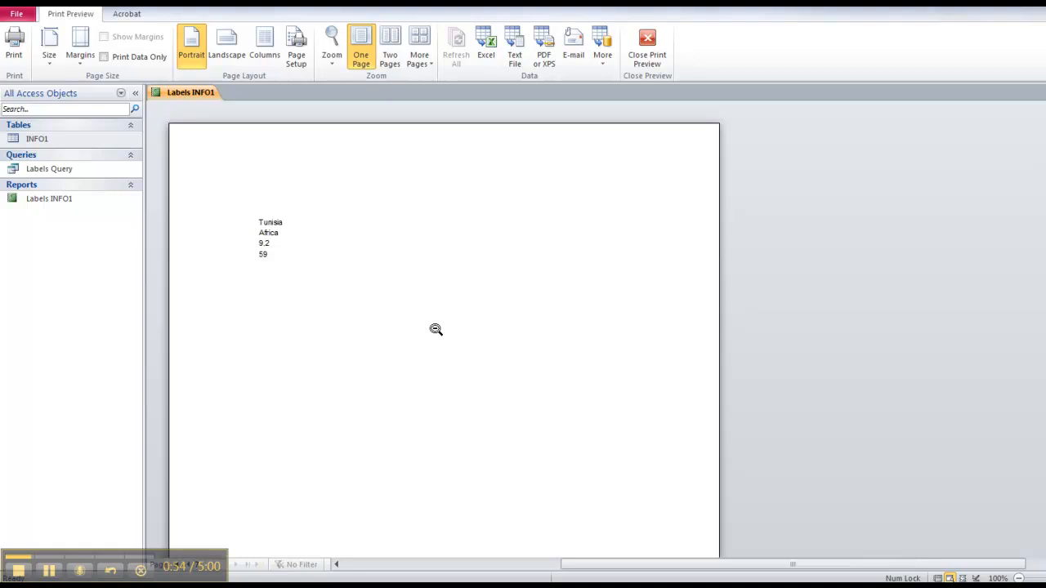
# Close the preview and the Labels INFO1 report, then select Labels Query.
pyautogui.click(647, 45)
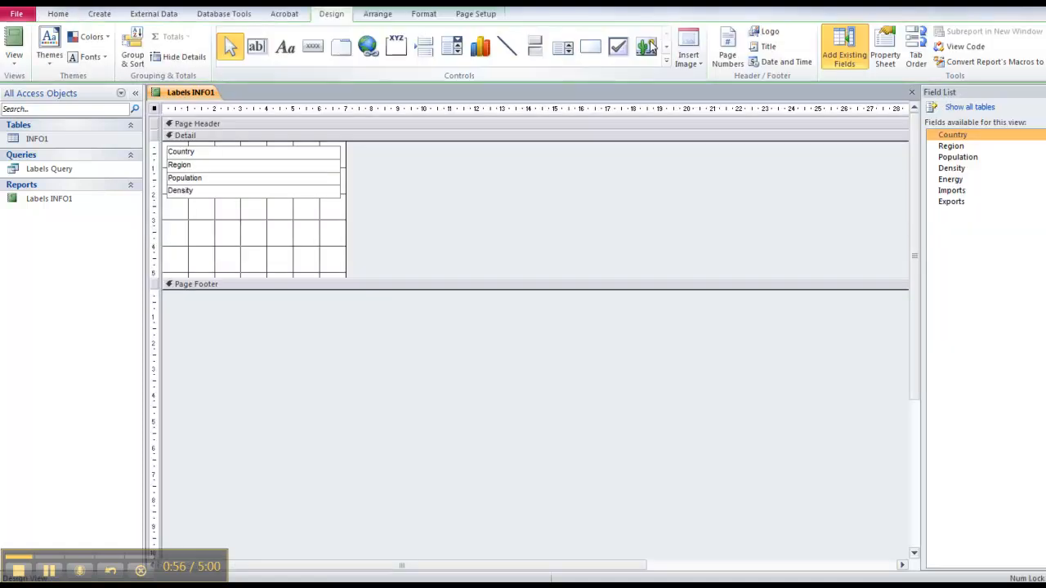
pyautogui.click(912, 91)
pyautogui.click(66, 171)
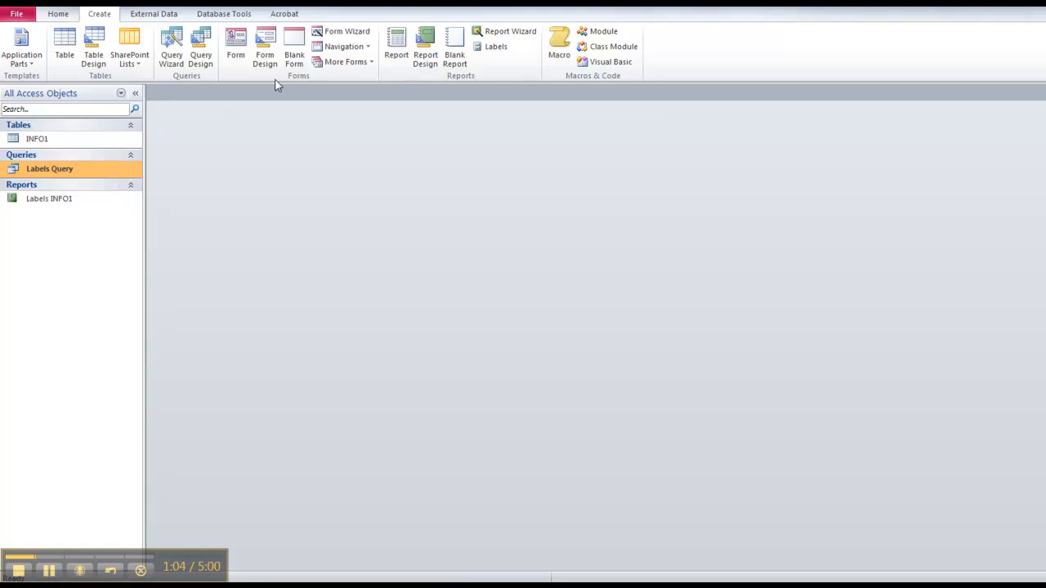
# Open the Label Wizard on Labels Query, keeping the default label size and font.
pyautogui.click(489, 49)
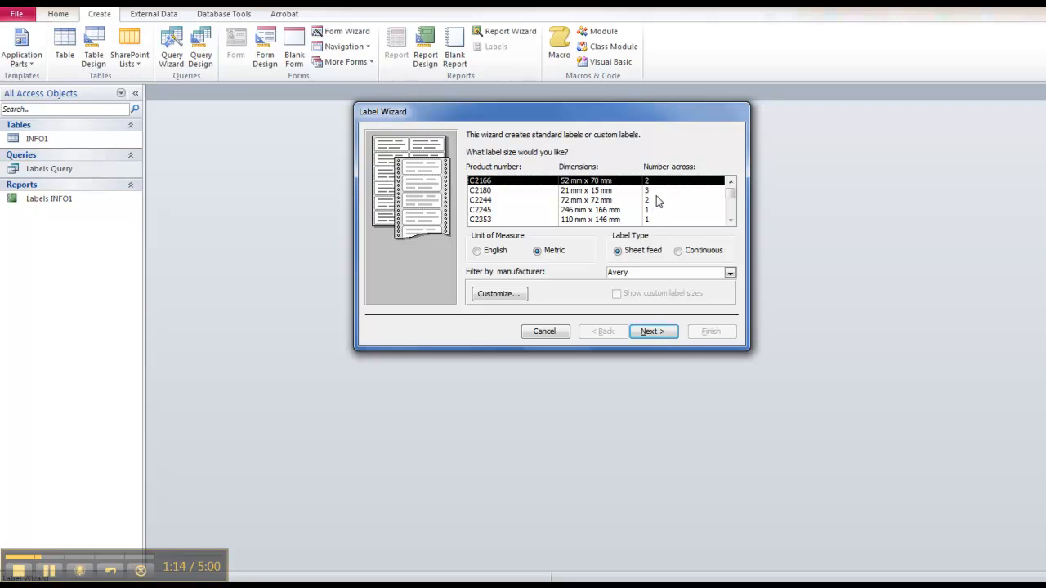
pyautogui.click(646, 332)
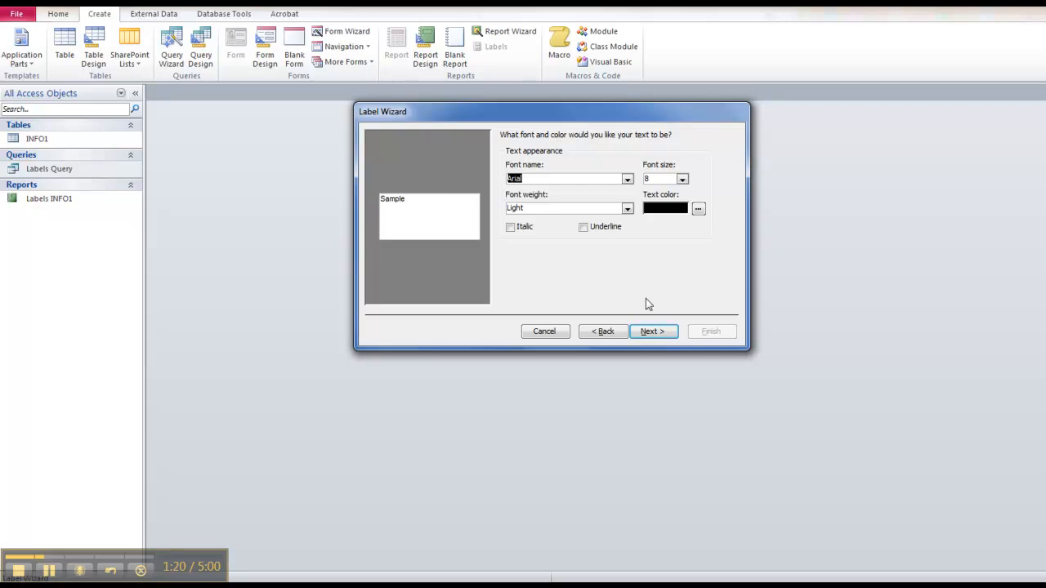
pyautogui.click(653, 332)
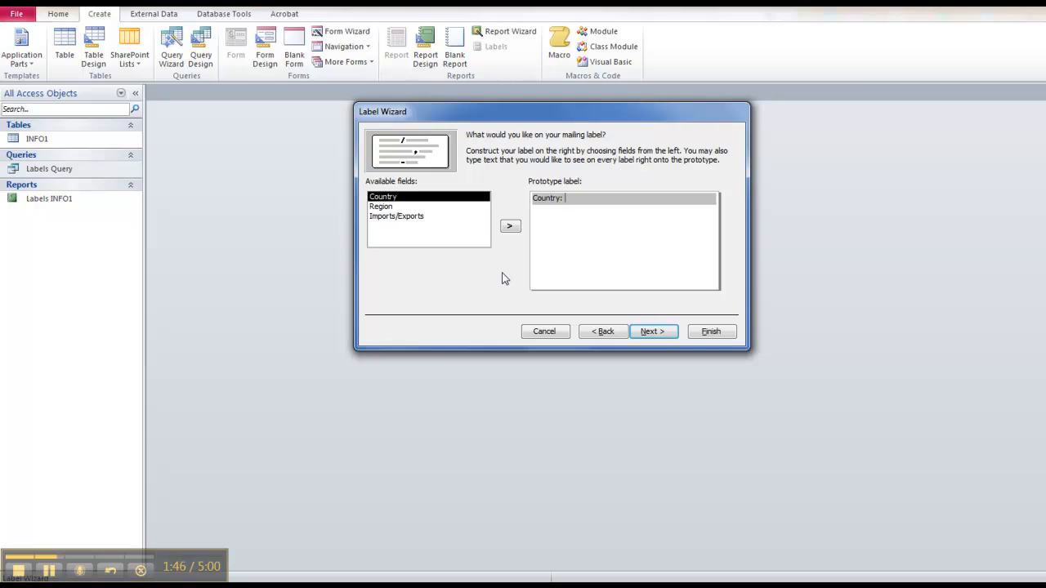
# Build captioned Country, Region and Imports/Exports lines on the label prototype.
pyautogui.click(510, 226)
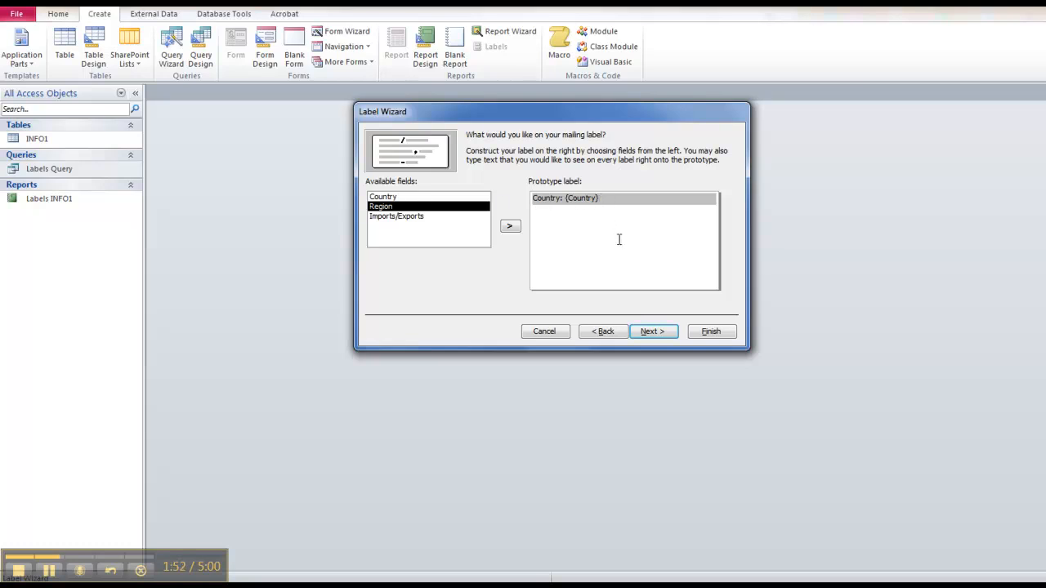
pyautogui.press('Return')
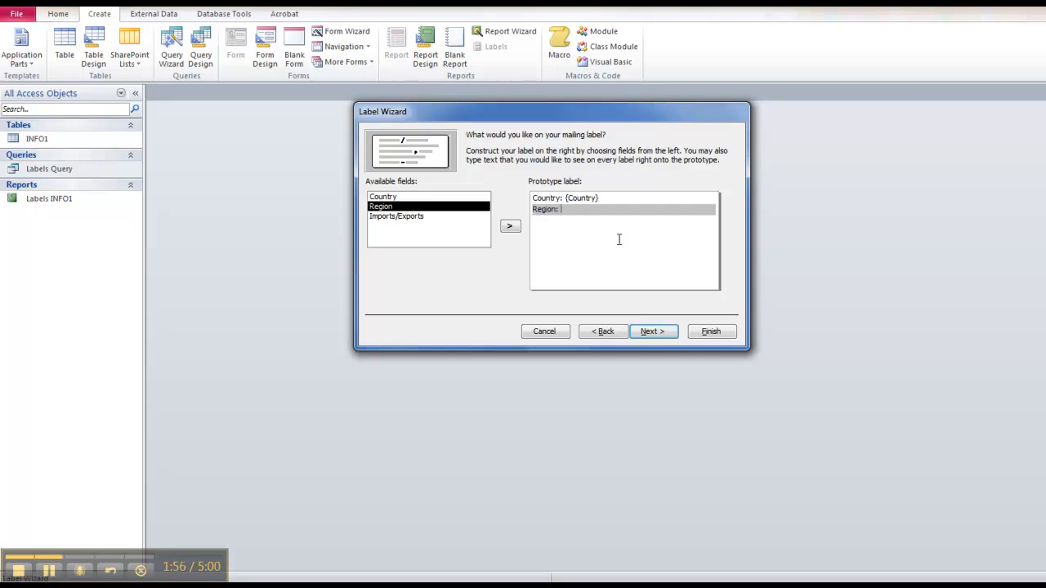
pyautogui.click(511, 229)
pyautogui.press('Return')
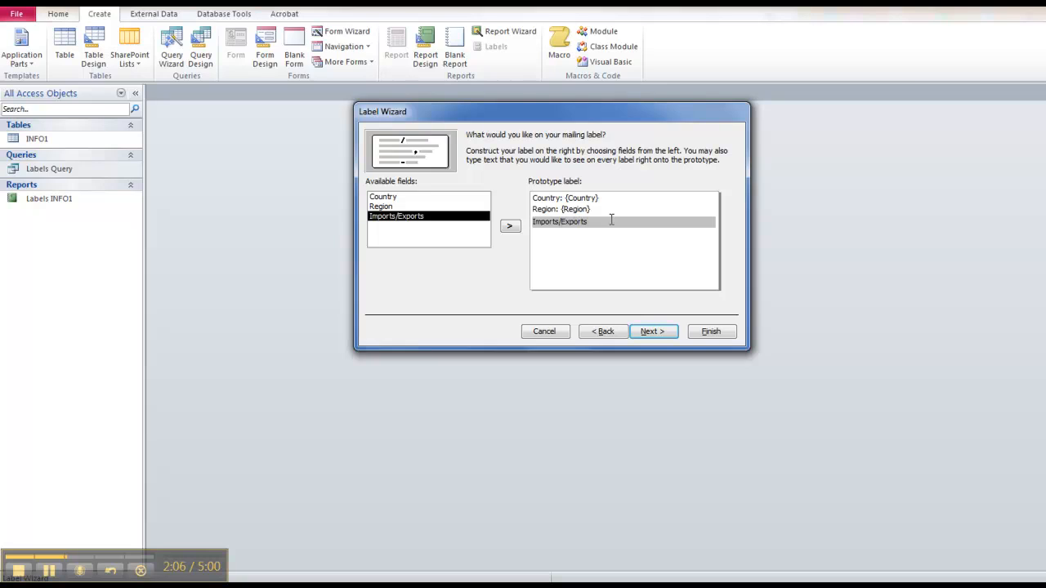
pyautogui.click(509, 225)
# Review the three prototype lines, then skip sorting to reach the final wizard page.
pyautogui.click(544, 199)
pyautogui.click(548, 211)
pyautogui.click(548, 222)
pyautogui.click(652, 332)
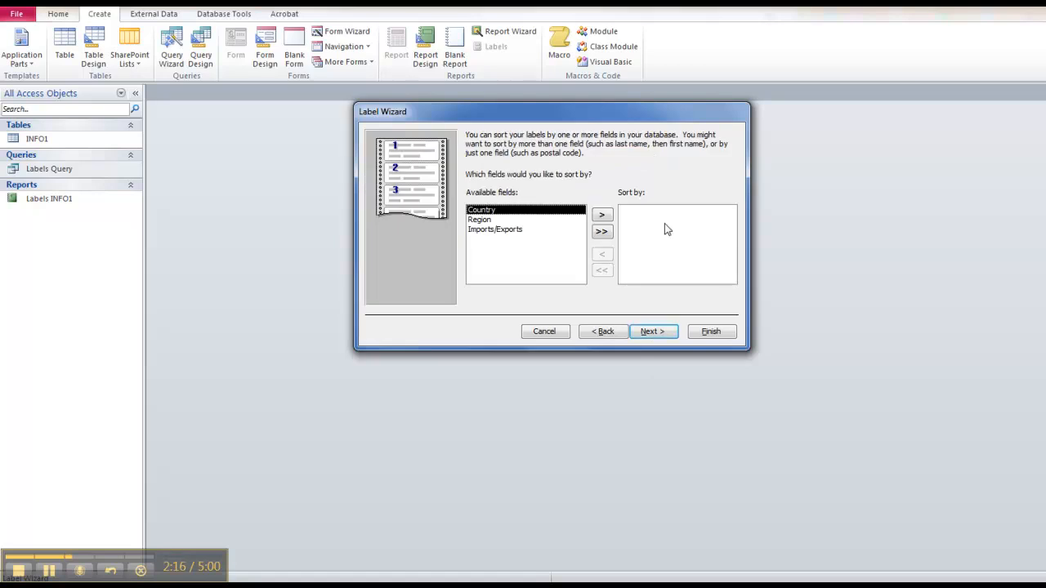
pyautogui.click(642, 334)
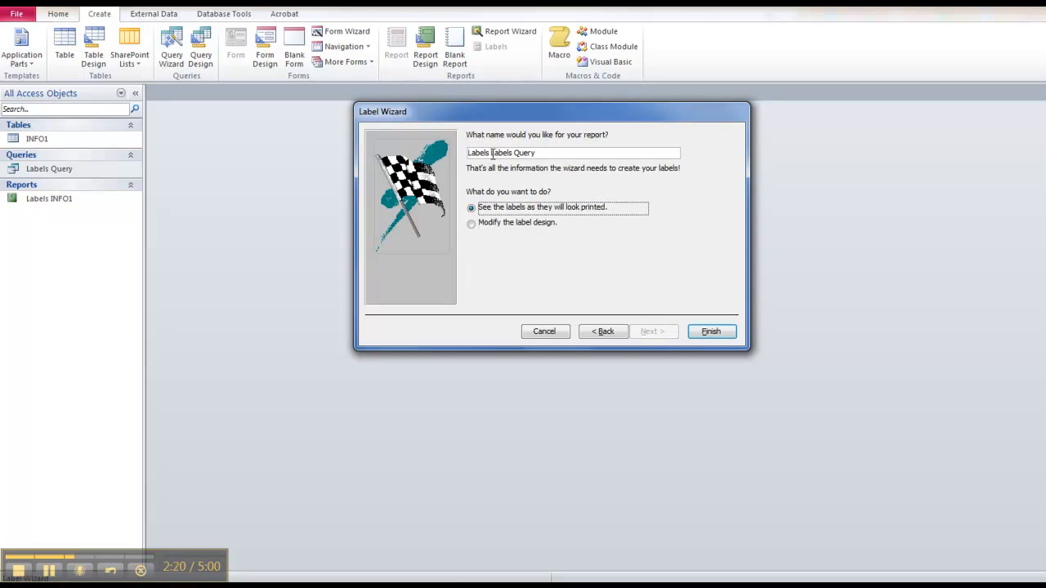
# Name the report 'Labels', preview it to the last page, then switch to Design view.
pyautogui.moveTo(489, 154); pyautogui.dragTo(556, 154)
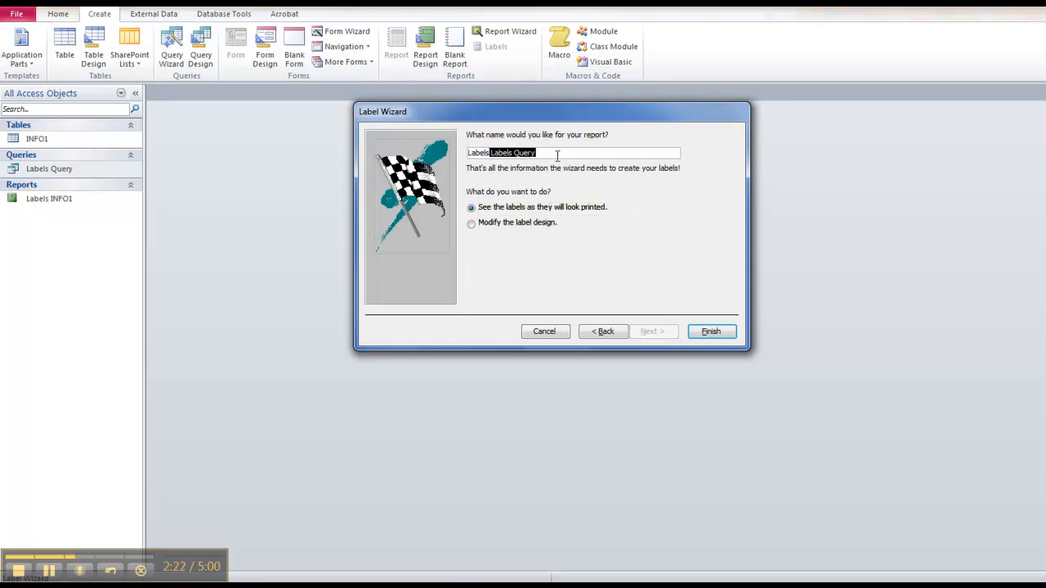
pyautogui.press('BackSpace')
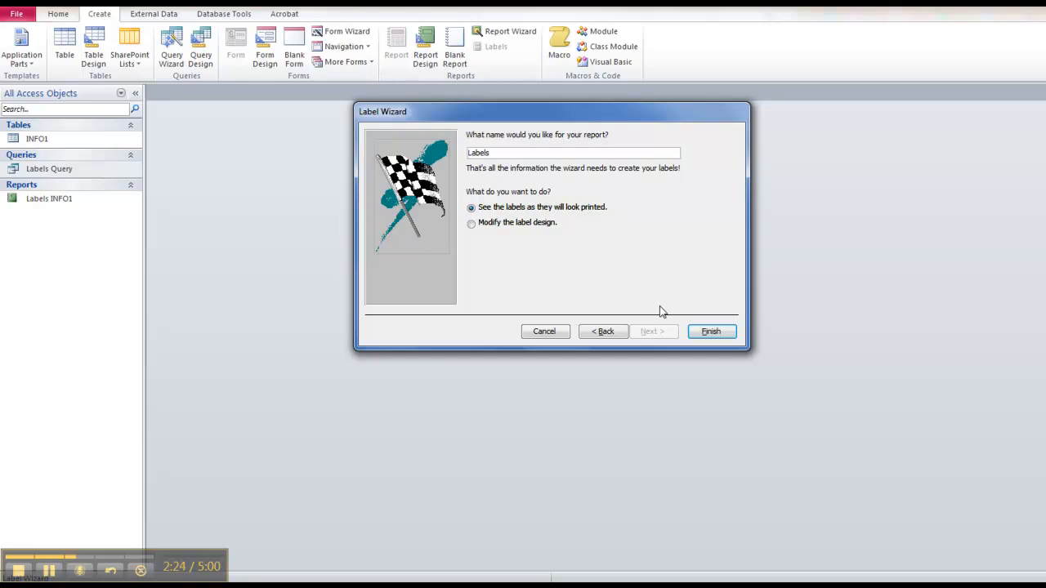
pyautogui.click(725, 338)
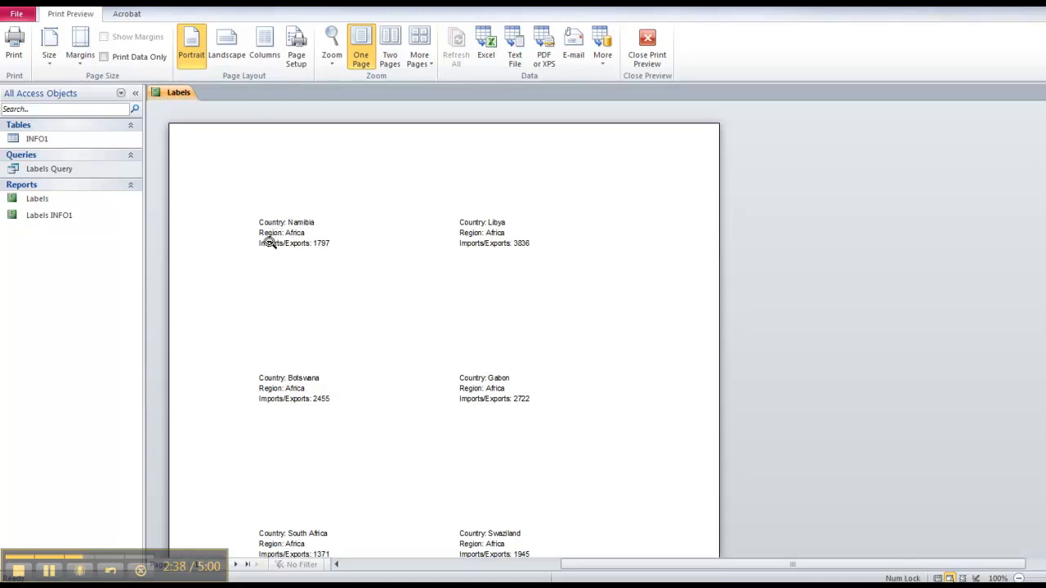
pyautogui.click(235, 565)
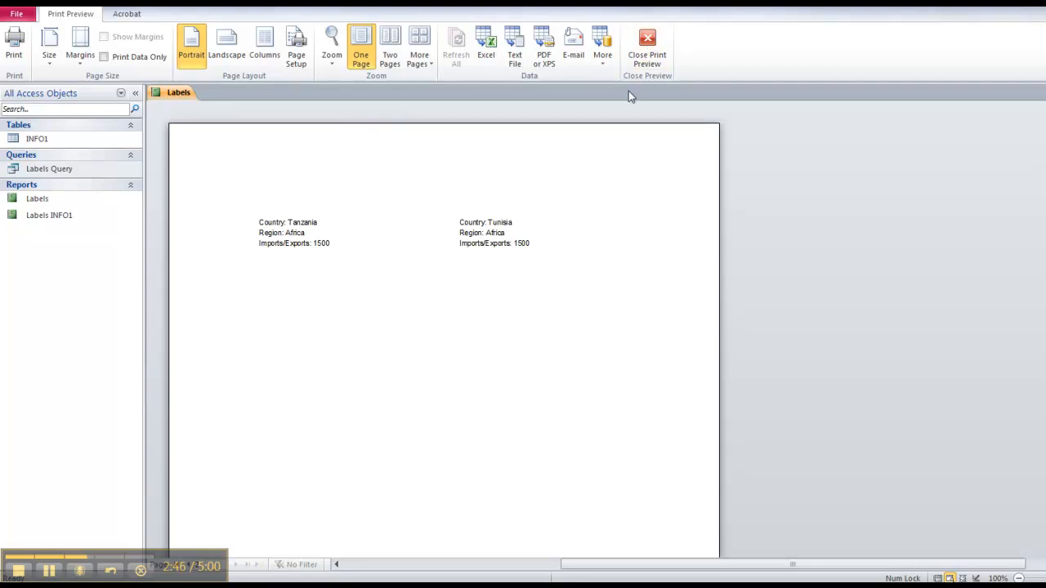
pyautogui.click(644, 52)
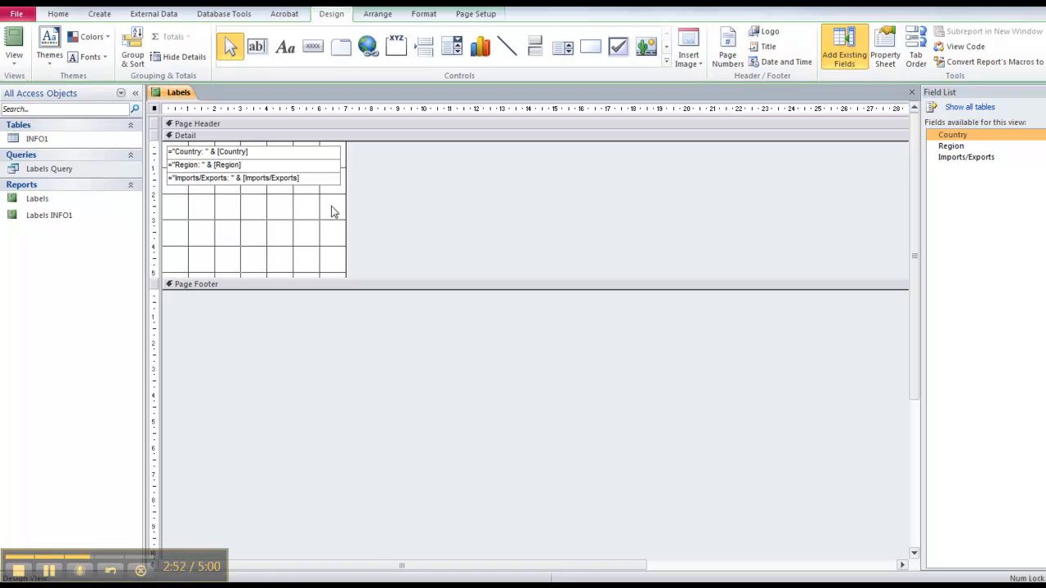
# Draw a label reading TITLE above the three field text boxes and nudge it lower.
pyautogui.moveTo(324, 205); pyautogui.dragTo(272, 184)
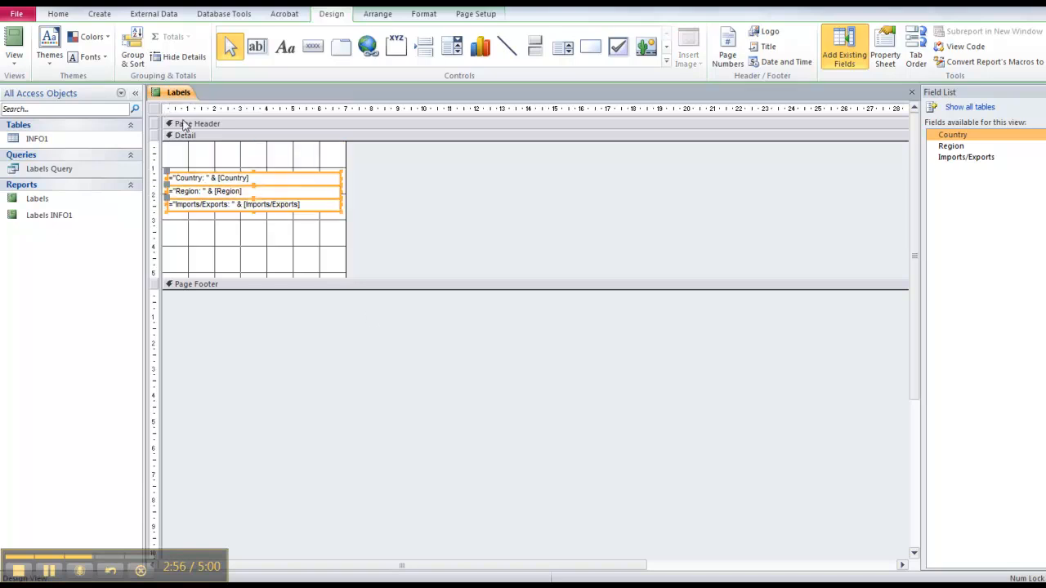
pyautogui.click(286, 243)
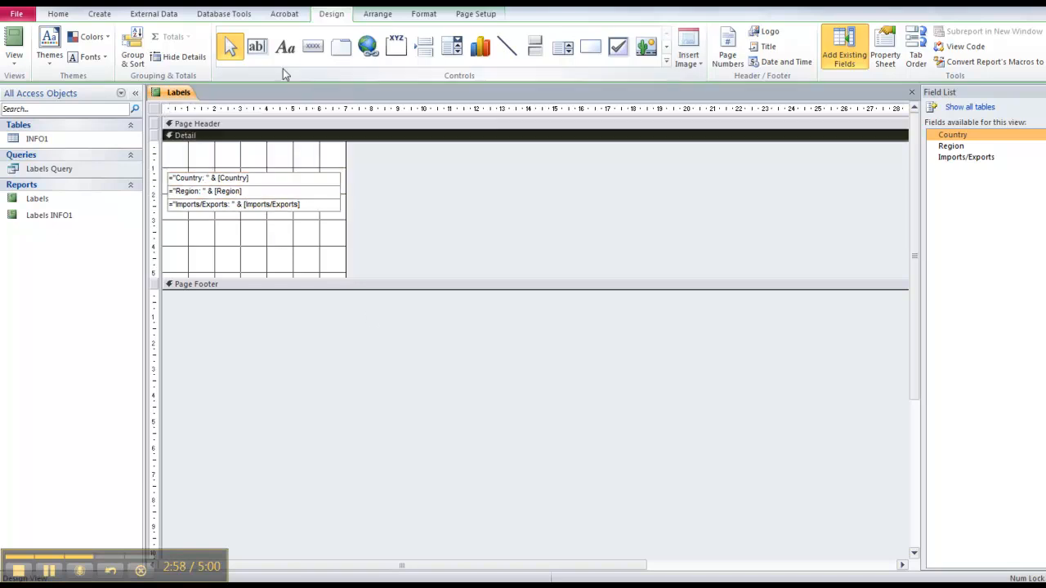
pyautogui.click(285, 46)
pyautogui.moveTo(179, 147)
pyautogui.mouseDown()
pyautogui.moveTo(260, 167)
pyautogui.moveTo(323, 167)
pyautogui.mouseUp()
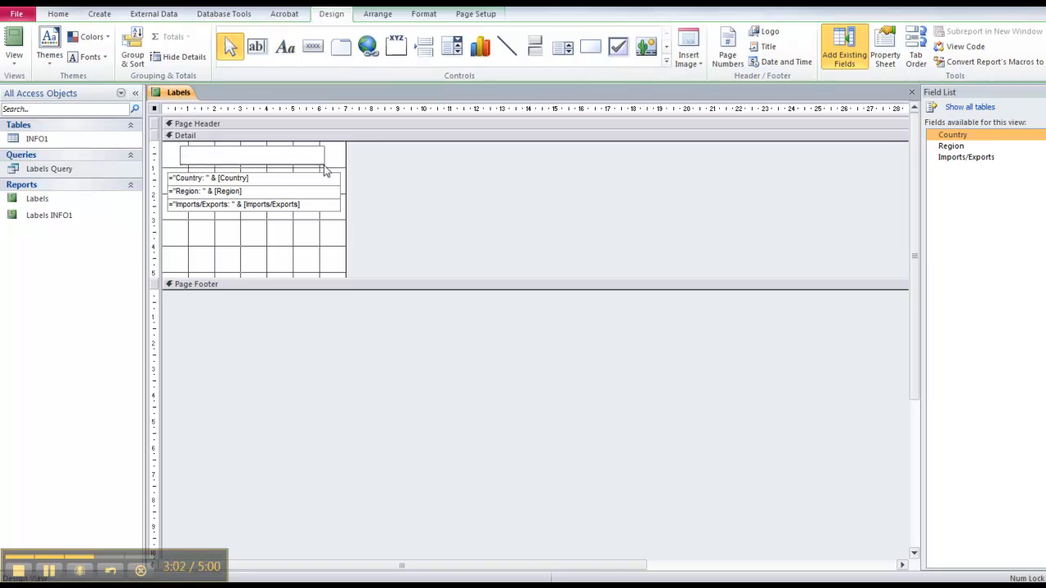
pyautogui.write('TITLE')
pyautogui.press('Return')
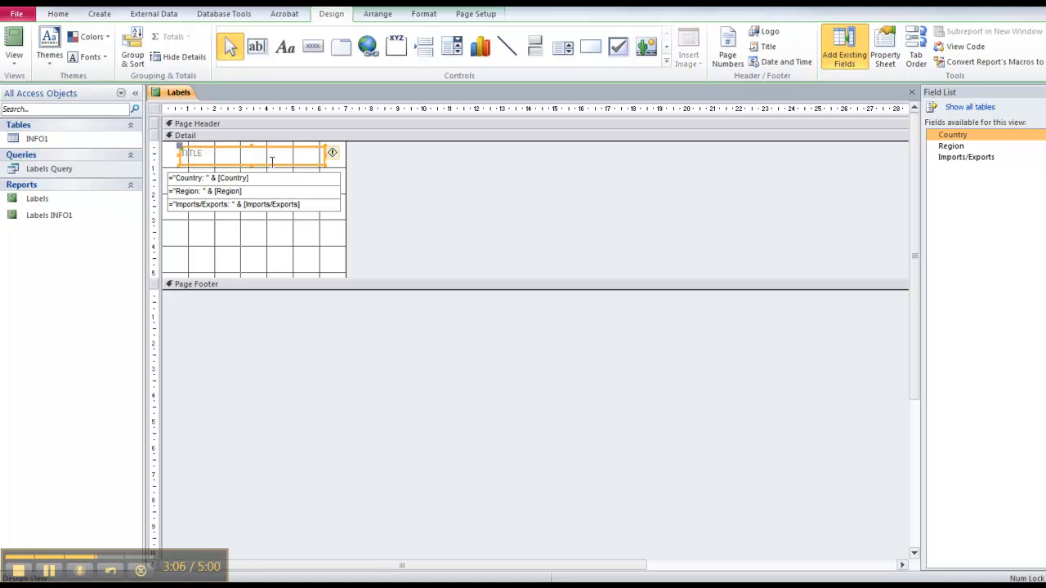
pyautogui.moveTo(275, 160); pyautogui.dragTo(272, 164)
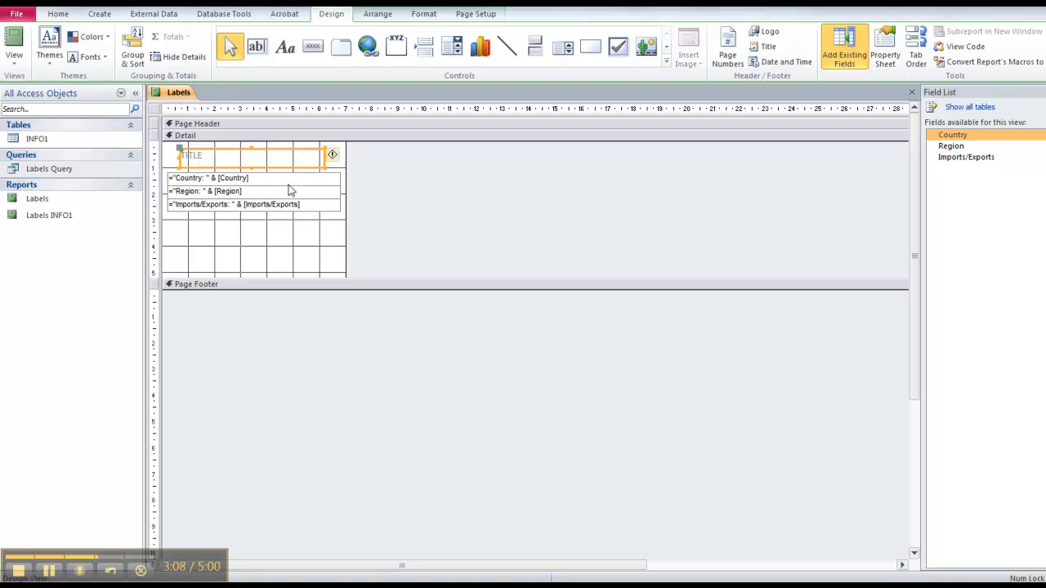
pyautogui.click(286, 238)
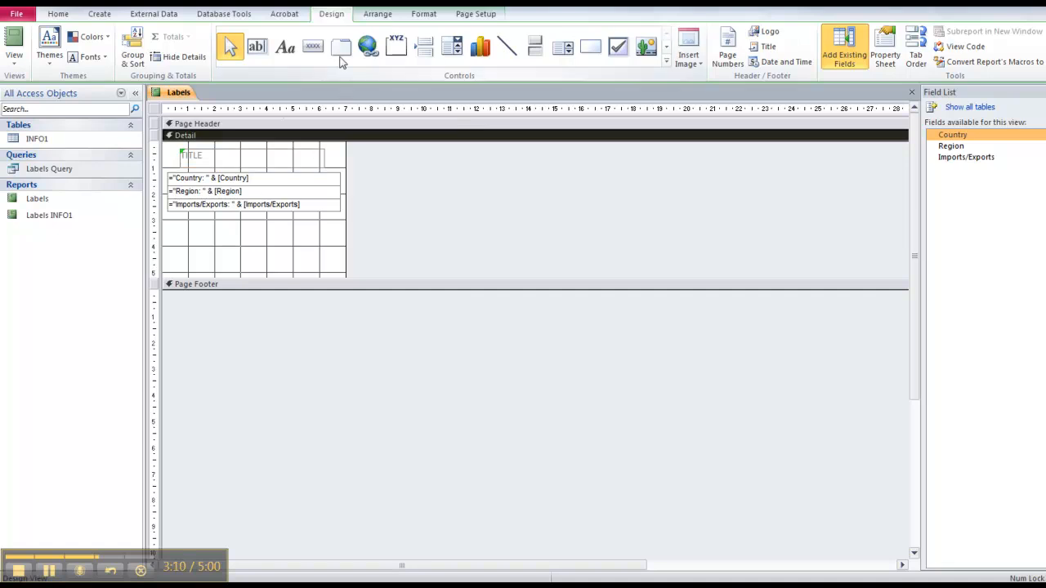
pyautogui.click(666, 47)
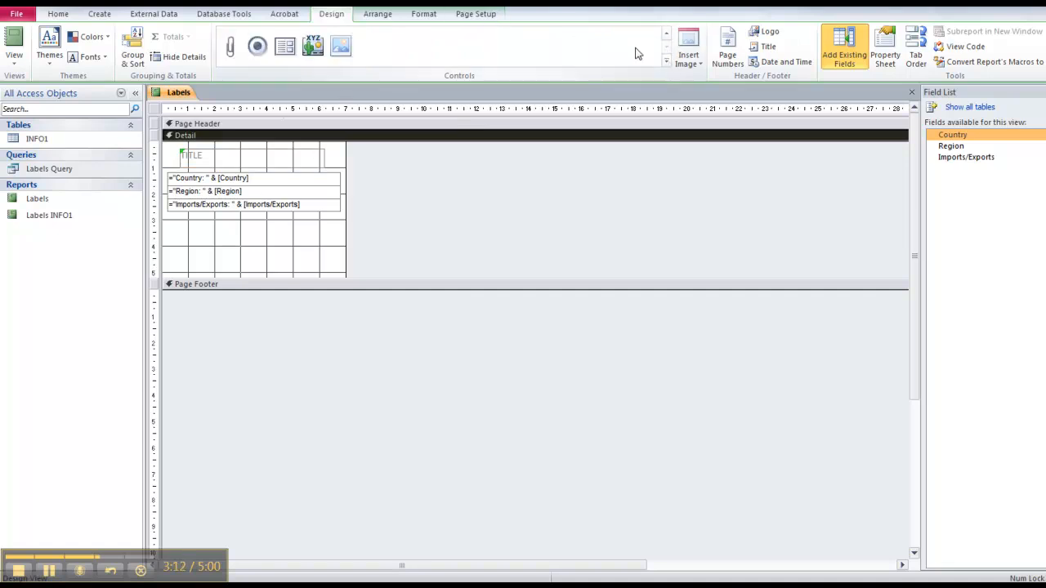
pyautogui.click(667, 34)
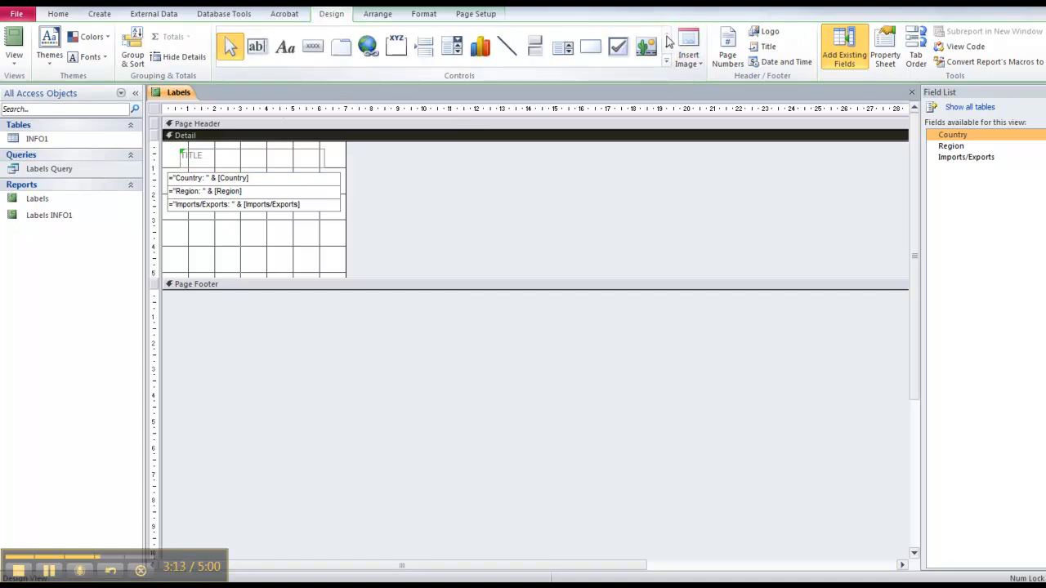
# Draw a rectangle over the label area, send it to back, and switch to Report view.
pyautogui.click(592, 51)
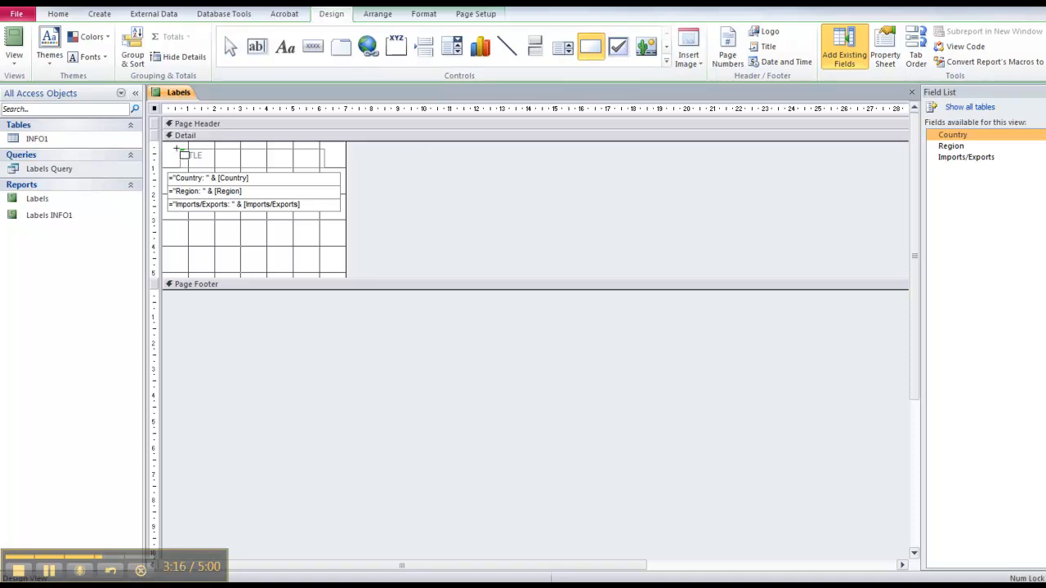
pyautogui.moveTo(163, 145); pyautogui.dragTo(344, 272)
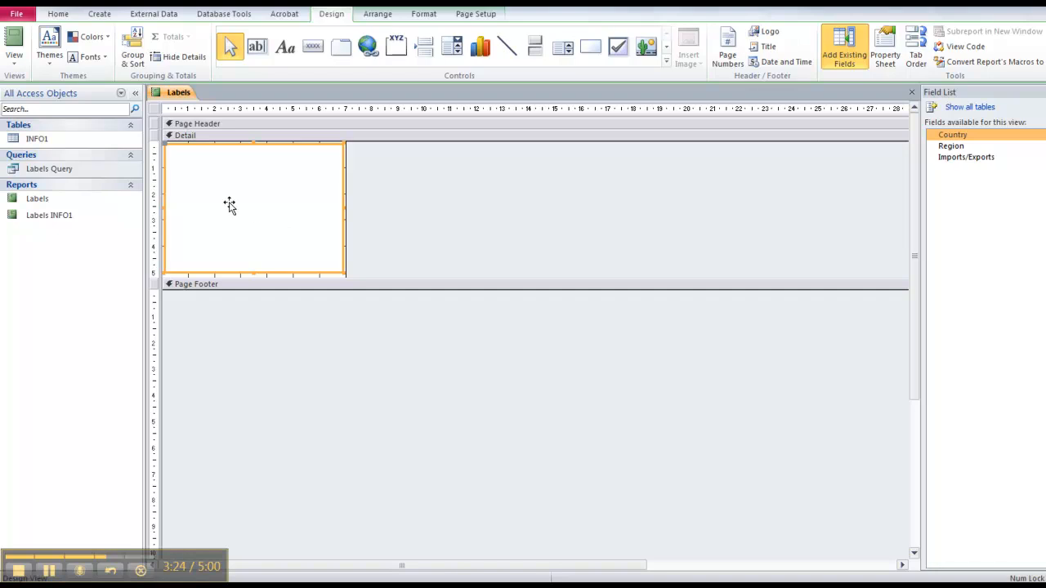
pyautogui.rightClick(230, 204)
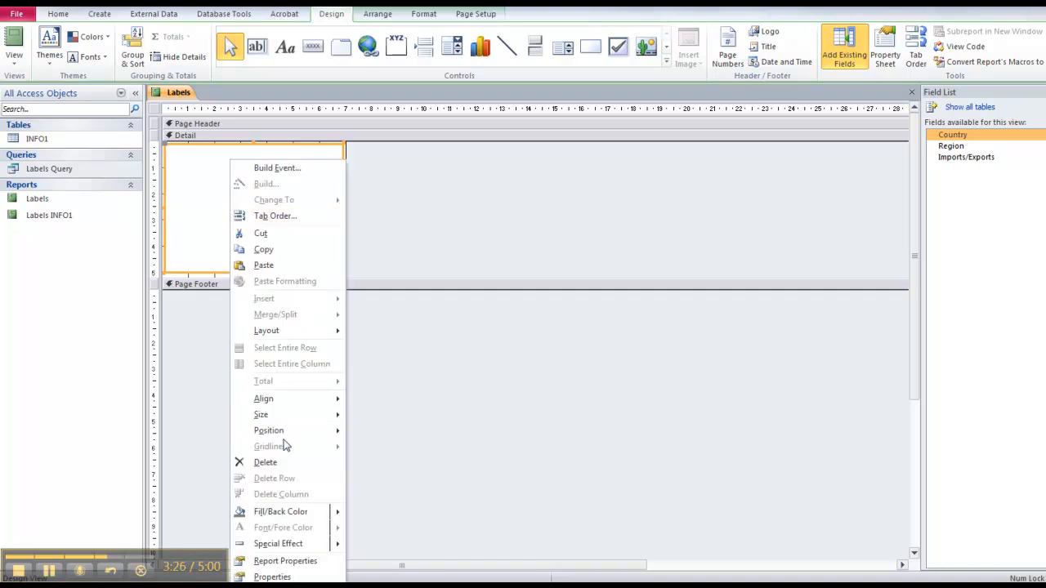
pyautogui.moveTo(311, 433)
pyautogui.click(381, 446)
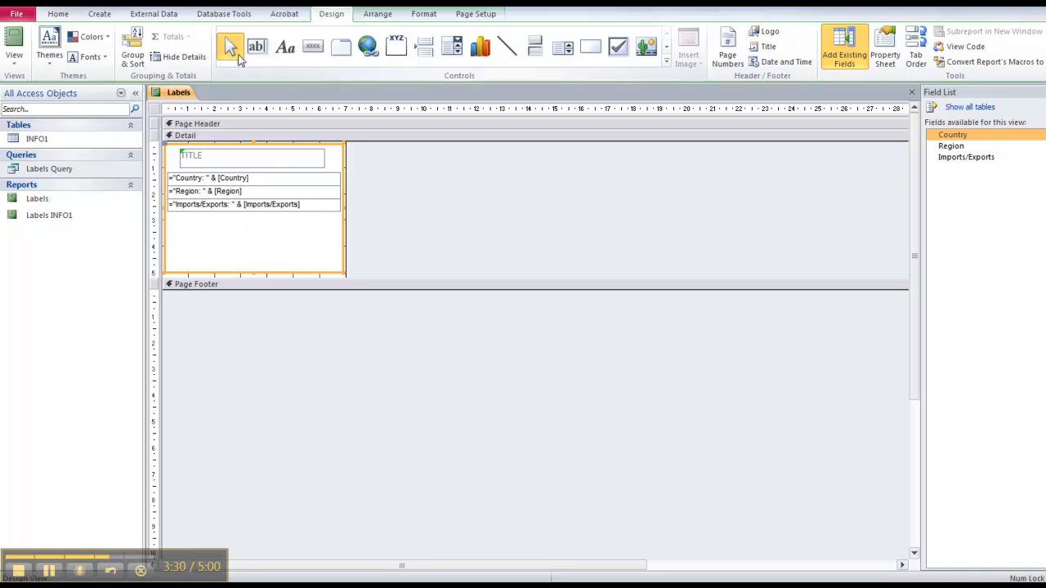
pyautogui.click(13, 65)
pyautogui.click(43, 88)
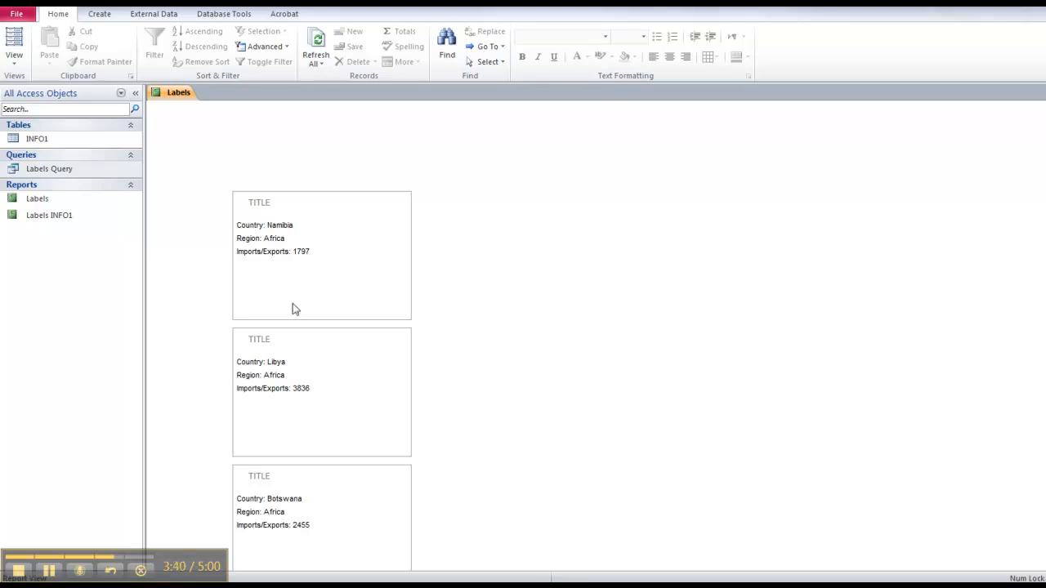
# Switch the Labels report to Print Preview, showing the bordered labels two across.
pyautogui.click(17, 65)
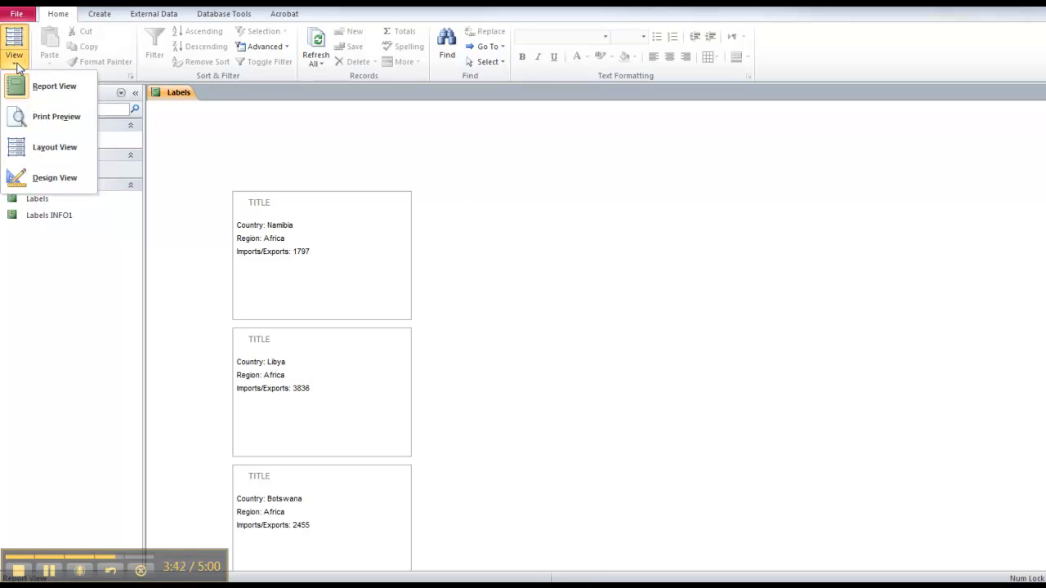
pyautogui.click(67, 119)
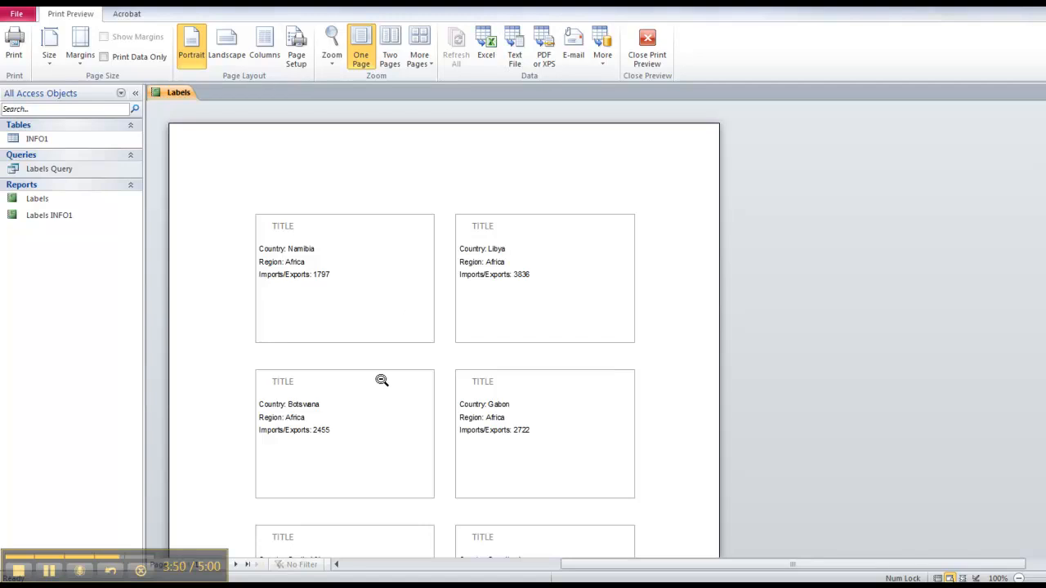
pyautogui.click(20, 576)
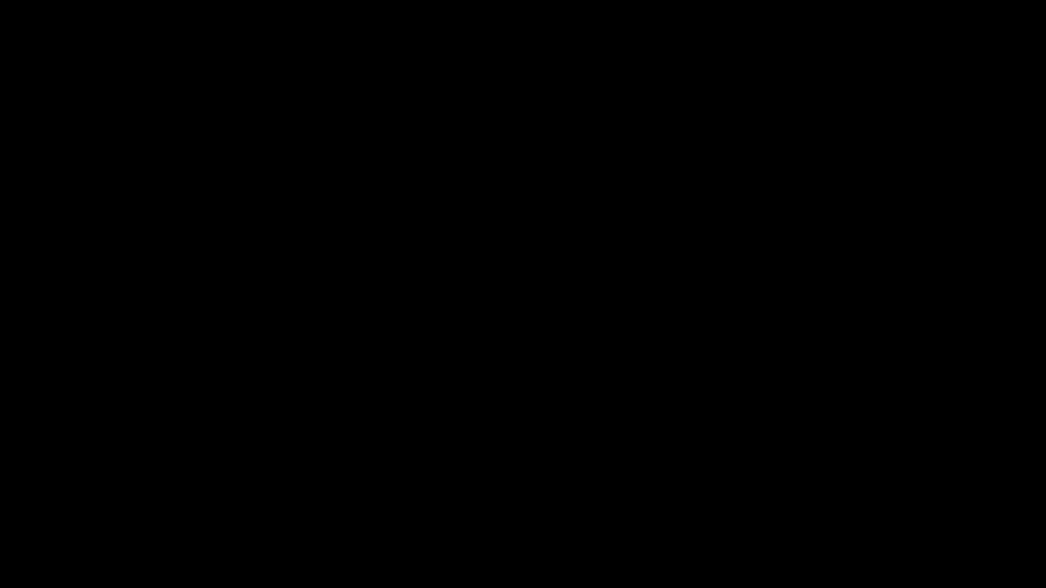